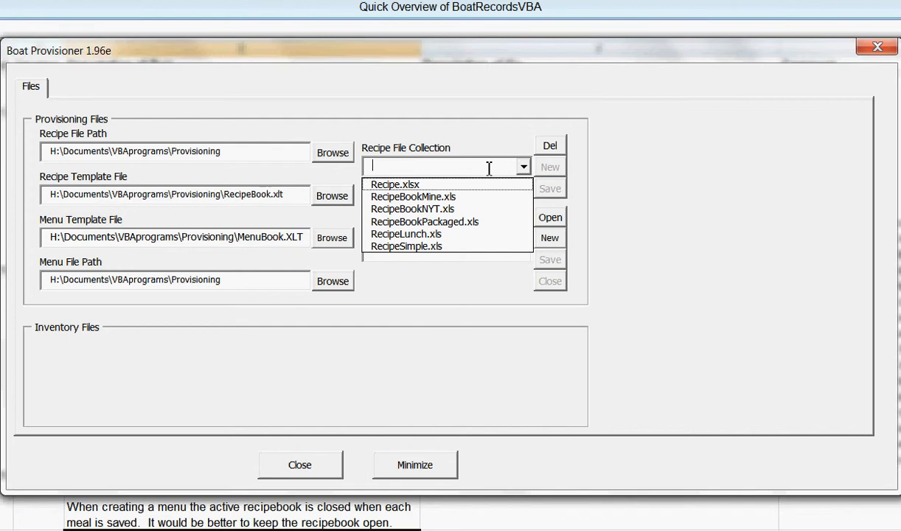
Step: Create a new recipe file named Portuguese in the recipe file collection, accepting the name change to RecipePortuguese
{"action": "left_click", "coordinate": [485, 166]}
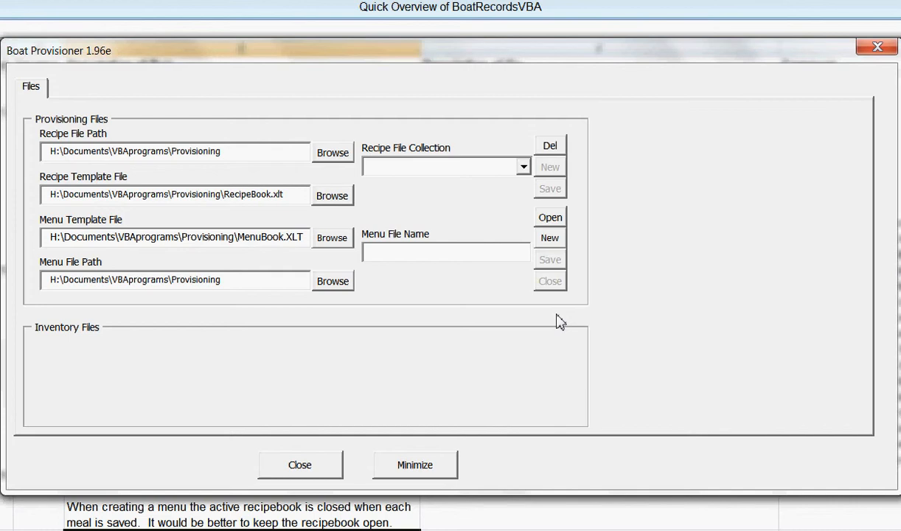
{"action": "type", "text": "Portuguese"}
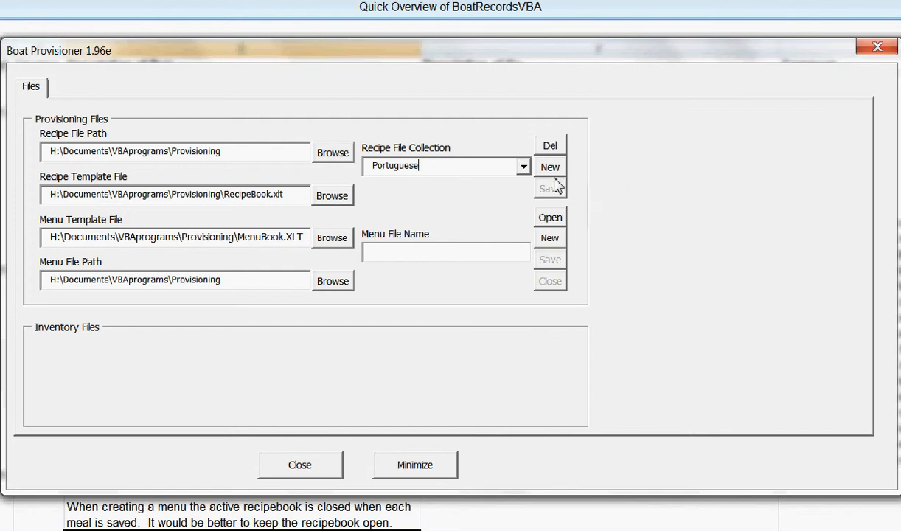
{"action": "left_click", "coordinate": [553, 169]}
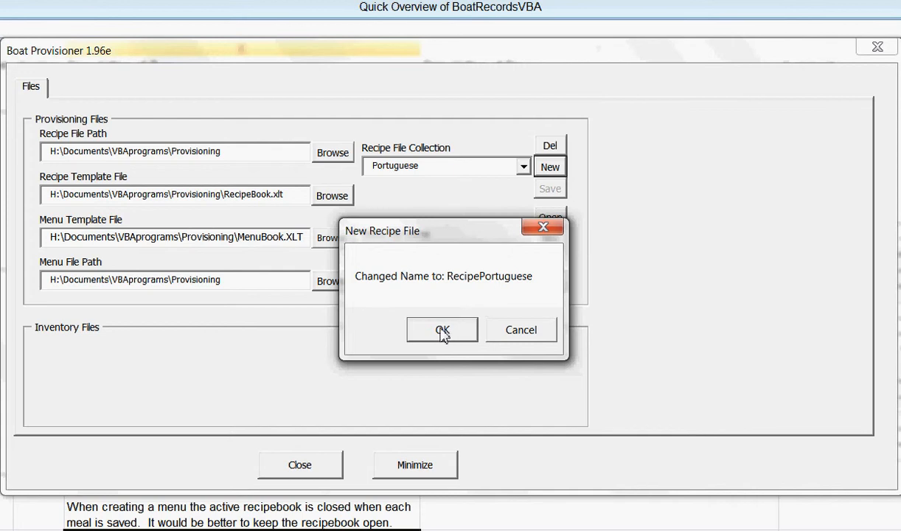
{"action": "left_click", "coordinate": [444, 331]}
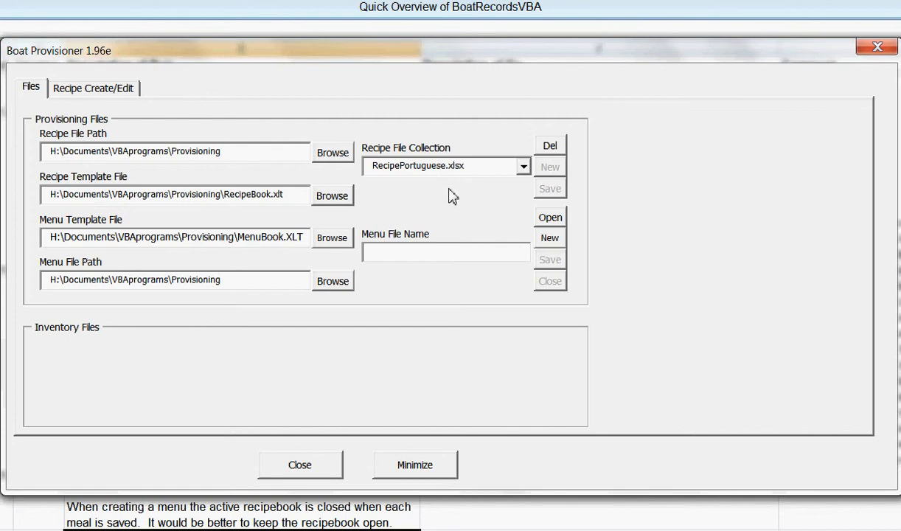
Step: Open recipe creation for the new file and enter the recipe title Polvo Guisado
{"action": "left_click", "coordinate": [107, 90]}
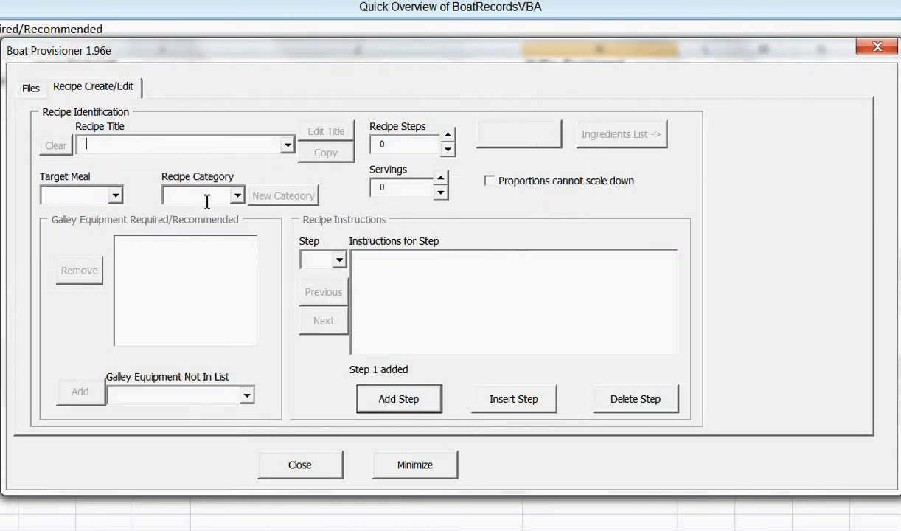
{"action": "left_click", "coordinate": [287, 146]}
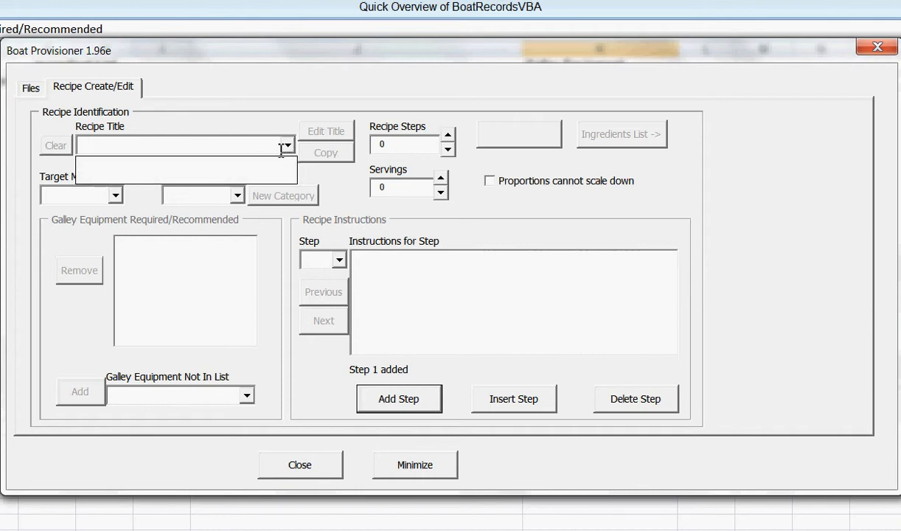
{"action": "left_click", "coordinate": [196, 144]}
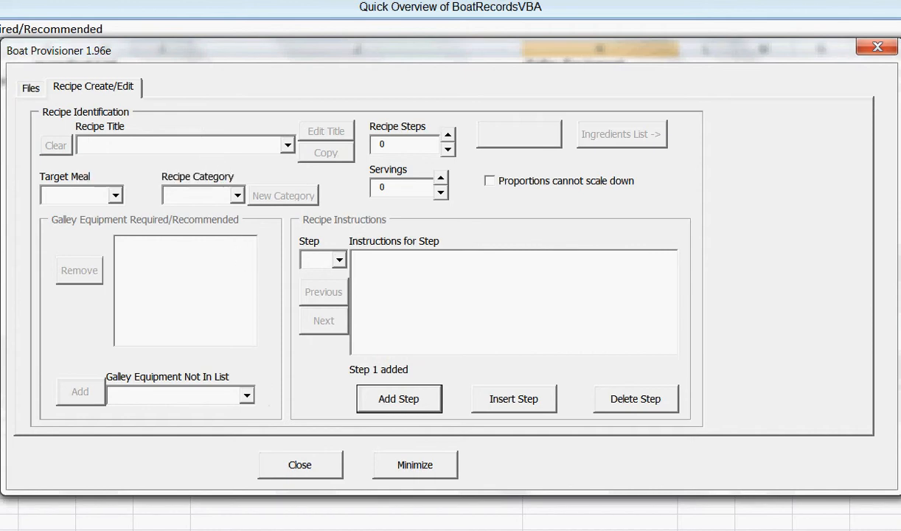
{"action": "mouse_move", "coordinate": [339, 530]}
{"action": "type", "text": "Polvo Guisado"}
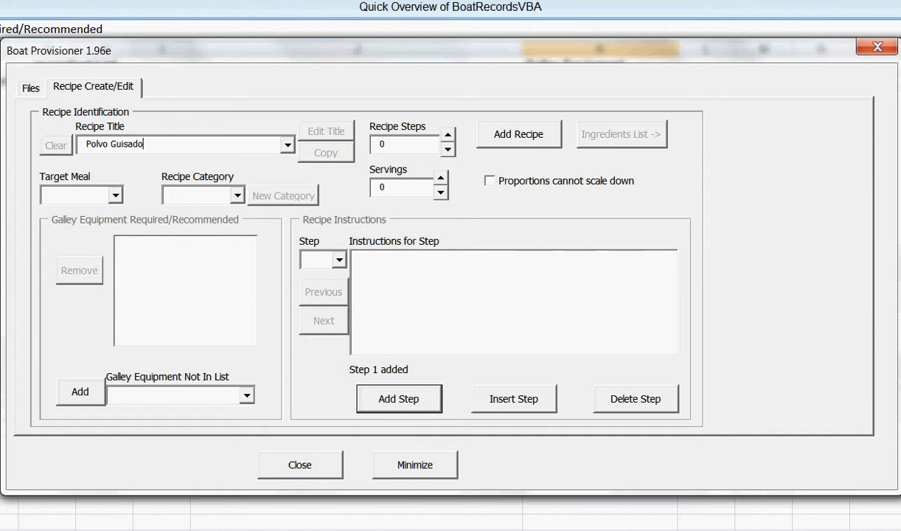
Step: Set the recipe's target meal to Dinner and its category to Seafood
{"action": "left_click", "coordinate": [115, 194]}
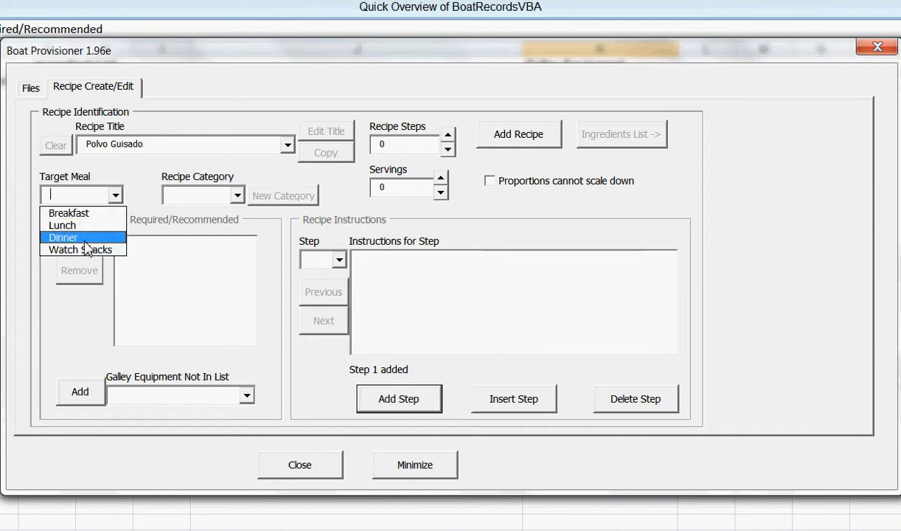
{"action": "left_click", "coordinate": [84, 242]}
{"action": "left_click", "coordinate": [237, 195]}
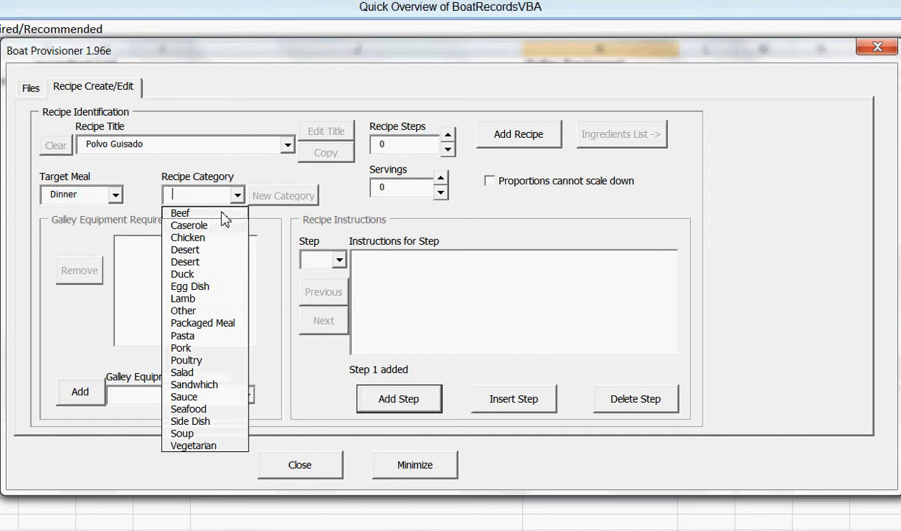
{"action": "left_click", "coordinate": [187, 408]}
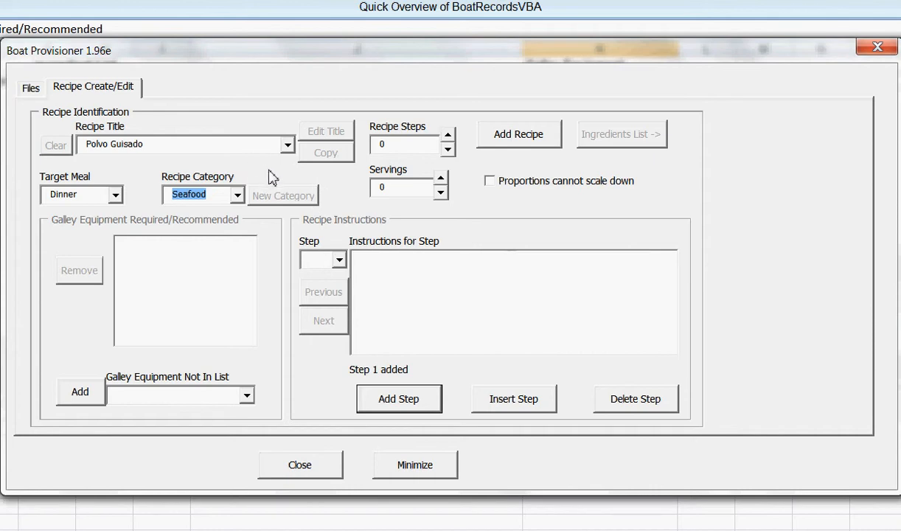
Step: Add the recipe to the file with 4 servings and proportions that cannot scale down
{"action": "left_click", "coordinate": [442, 178]}
{"action": "left_click", "coordinate": [441, 178]}
{"action": "left_click", "coordinate": [442, 177]}
{"action": "left_click", "coordinate": [441, 178]}
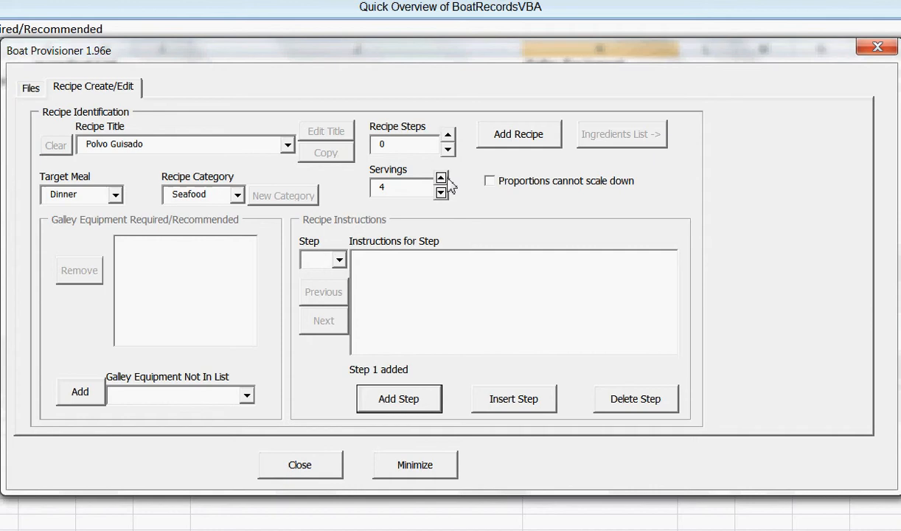
{"action": "left_click", "coordinate": [490, 182]}
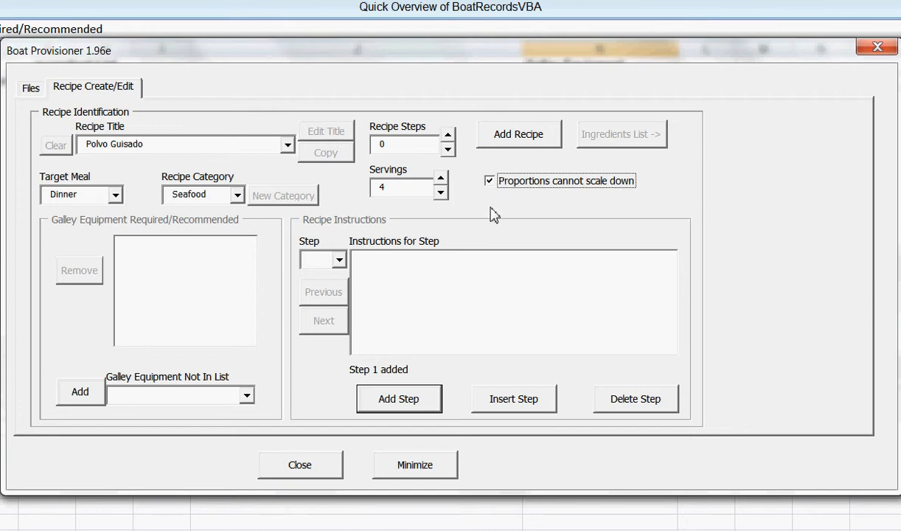
{"action": "left_click", "coordinate": [534, 142]}
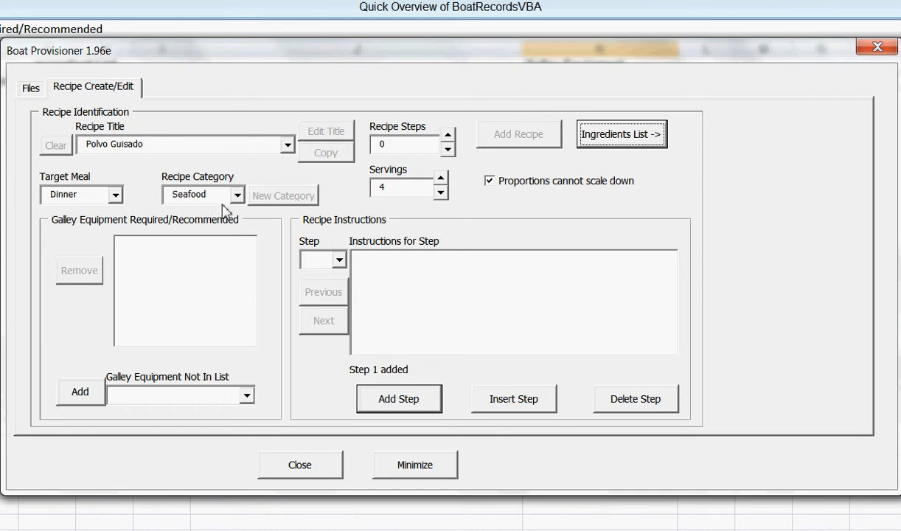
Step: Open the recipe's ingredients list and enter Octopus from the Shellfish category as the first item
{"action": "left_click", "coordinate": [618, 138]}
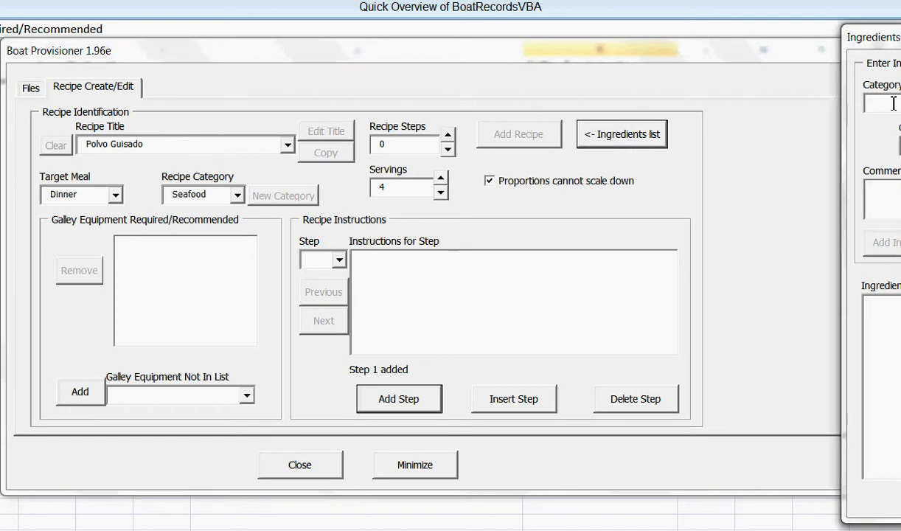
{"action": "left_click_drag", "start_coordinate": [896, 44], "coordinate": [404, 33]}
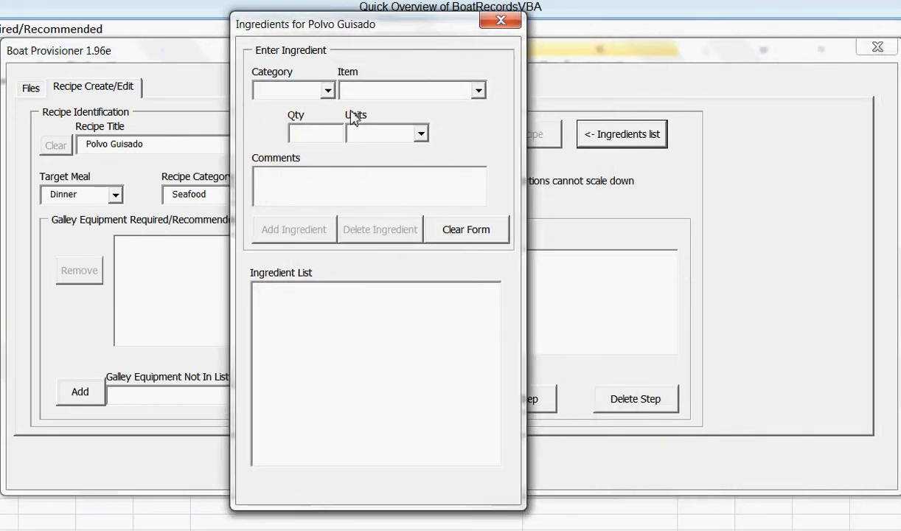
{"action": "left_click", "coordinate": [327, 92]}
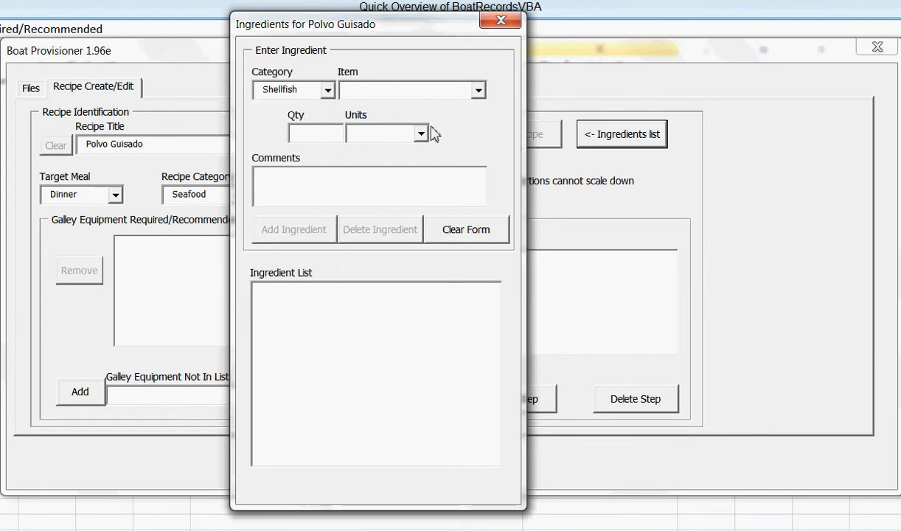
{"action": "left_click", "coordinate": [478, 90]}
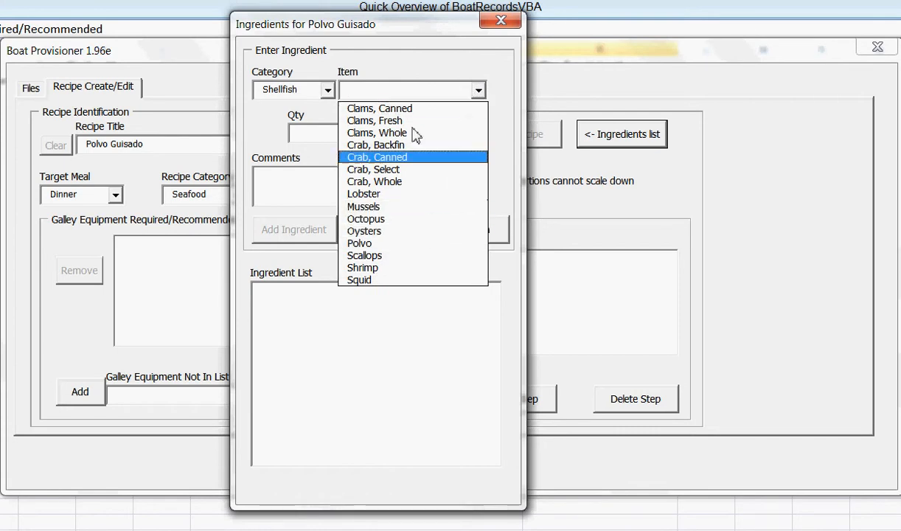
{"action": "left_click", "coordinate": [374, 89]}
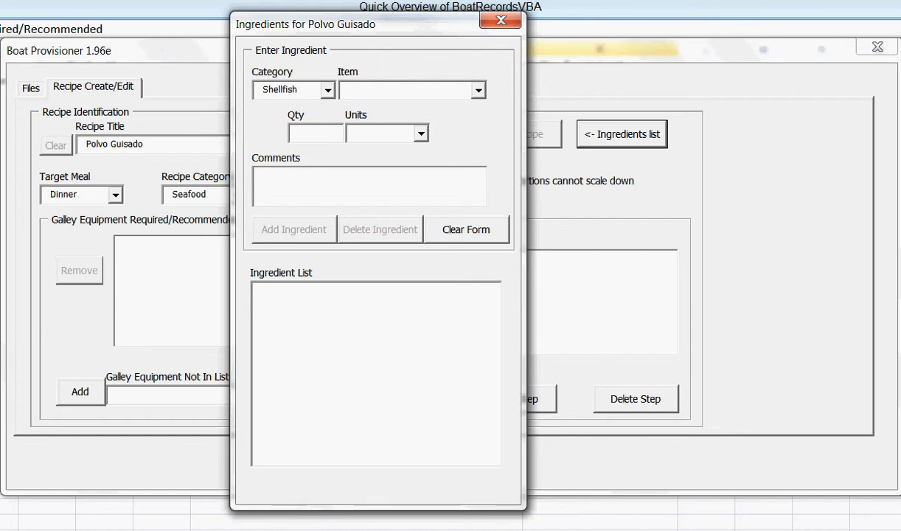
{"action": "type", "text": "Octopus"}
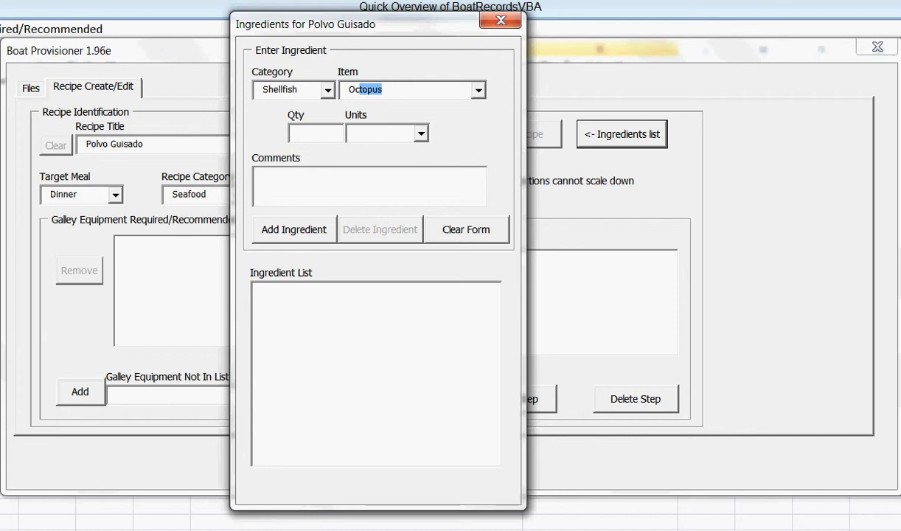
Step: Add the octopus to the ingredient list as 1 Each with the comment "medium size and cleaned"
{"action": "key", "text": "Tab"}
{"action": "type", "text": "1"}
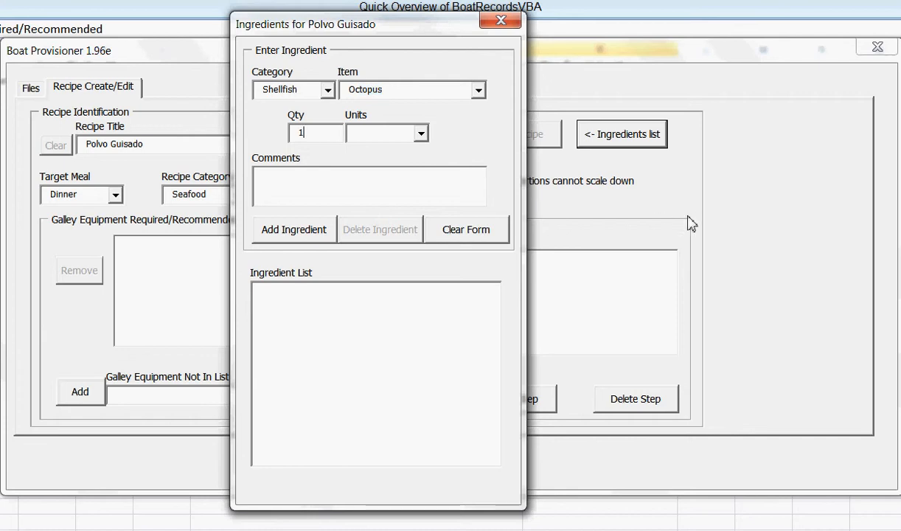
{"action": "left_click", "coordinate": [420, 133]}
{"action": "left_click", "coordinate": [375, 150]}
{"action": "left_click", "coordinate": [326, 183]}
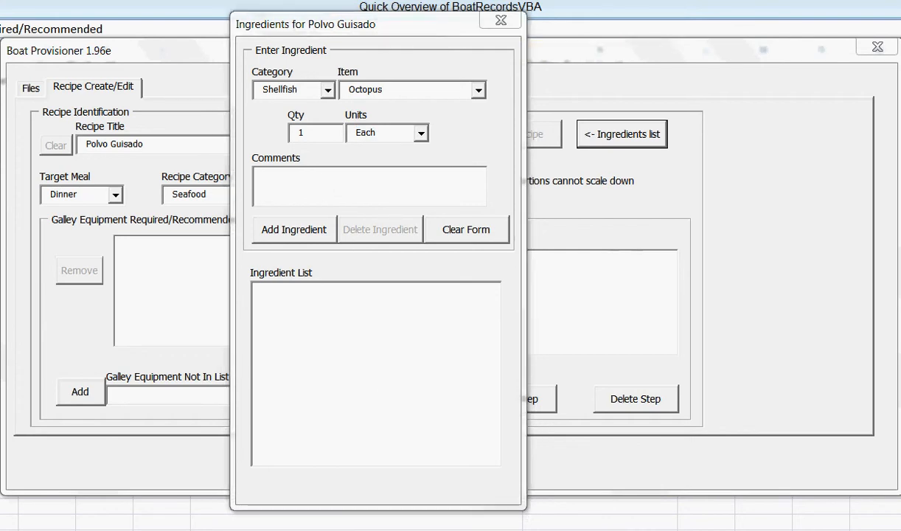
{"action": "left_click", "coordinate": [270, 177]}
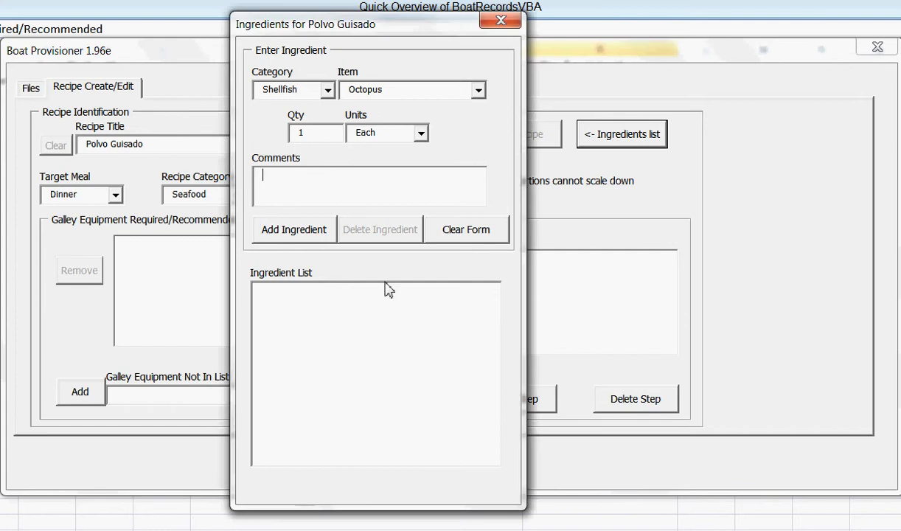
{"action": "type", "text": "medium size"}
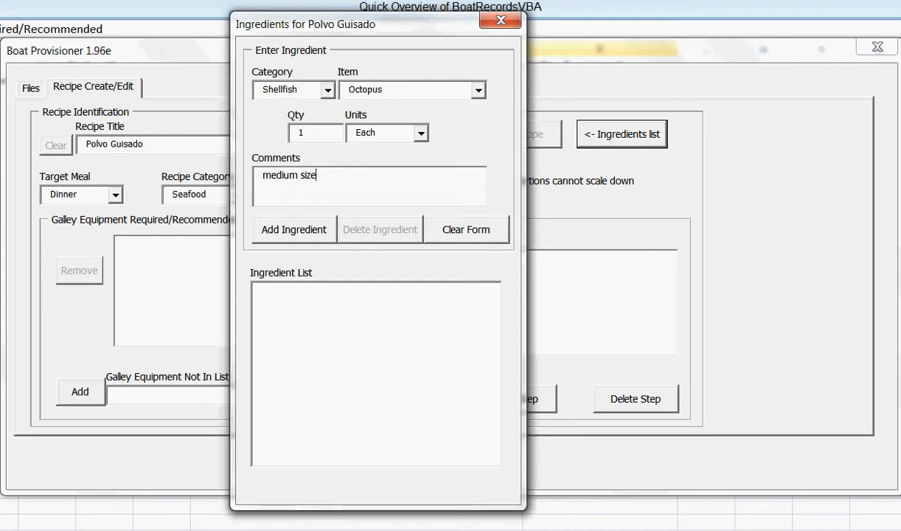
{"action": "type", "text": " and cleaned"}
{"action": "left_click", "coordinate": [294, 232]}
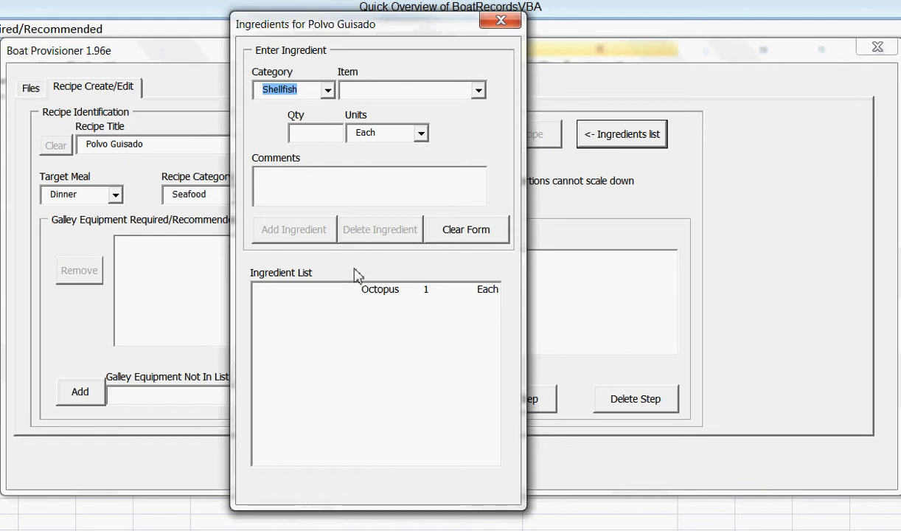
Step: Add 3 Cup of "Wine, Red" from the Alcohol category to the ingredient list
{"action": "left_click", "coordinate": [327, 90]}
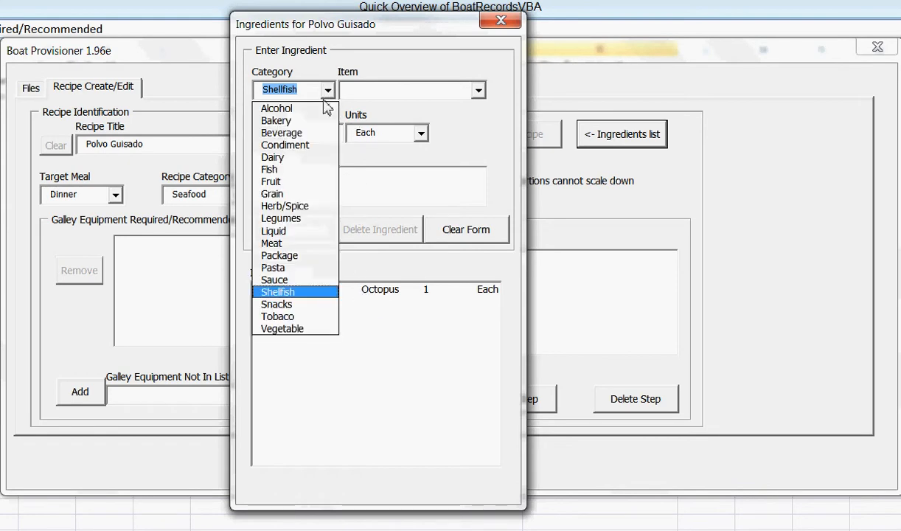
{"action": "left_click", "coordinate": [292, 108]}
{"action": "left_click", "coordinate": [479, 89]}
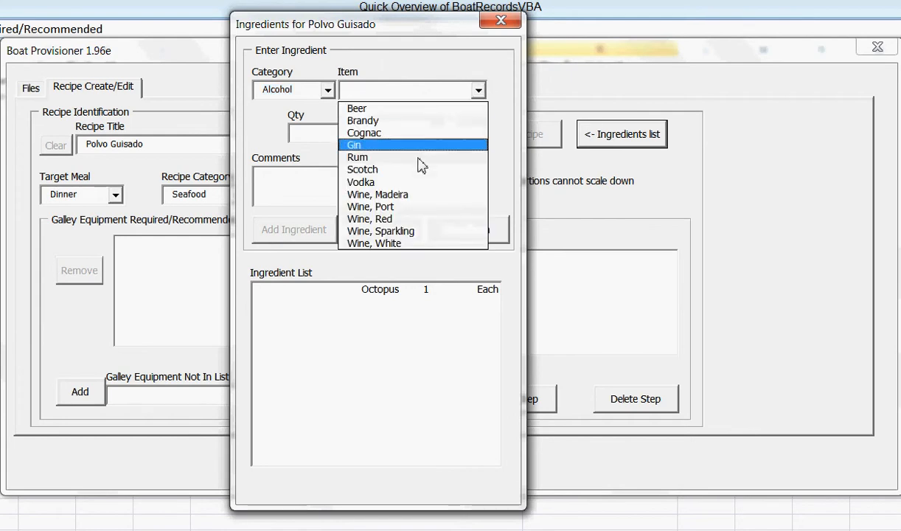
{"action": "left_click", "coordinate": [404, 219]}
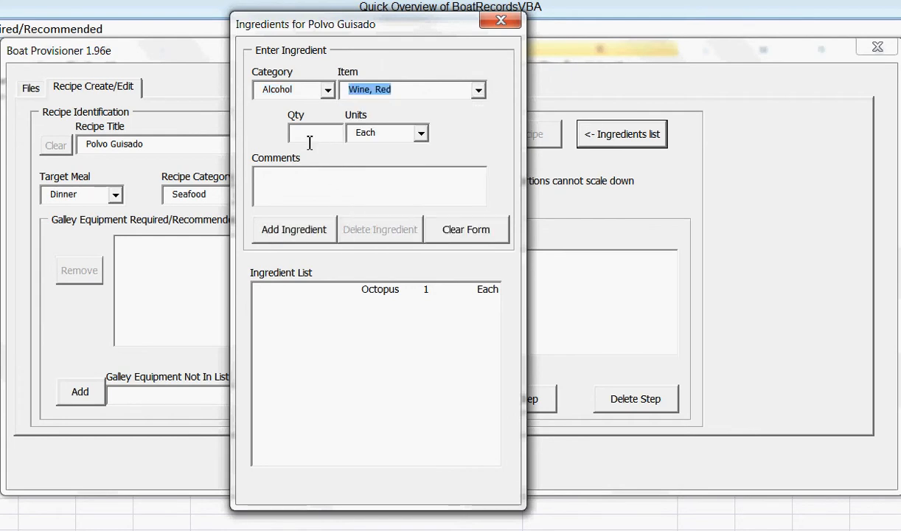
{"action": "left_click", "coordinate": [312, 134]}
{"action": "type", "text": "3"}
{"action": "key", "text": "Tab"}
{"action": "type", "text": "c"}
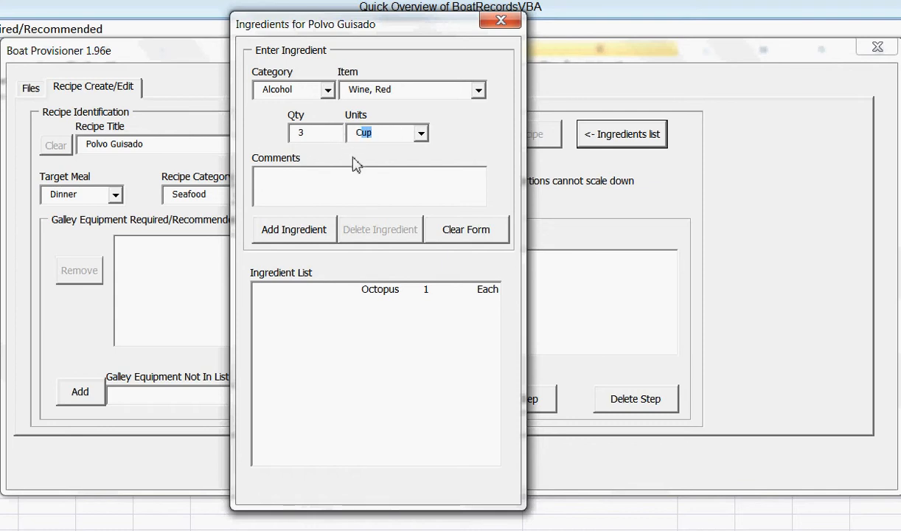
{"action": "left_click", "coordinate": [302, 230]}
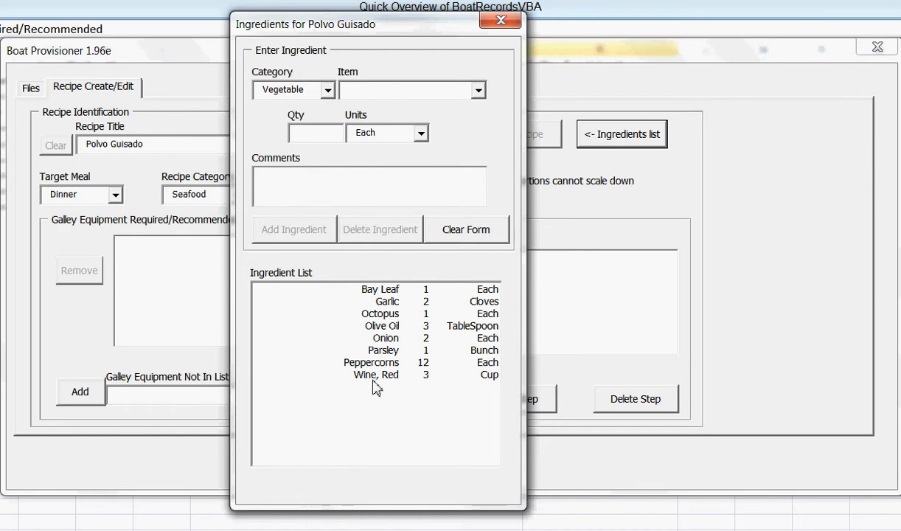
Step: Add 1 TableSpoon of "Massa de Pimentao" from the Sauce category to the ingredient list and close the list
{"action": "left_click", "coordinate": [327, 89]}
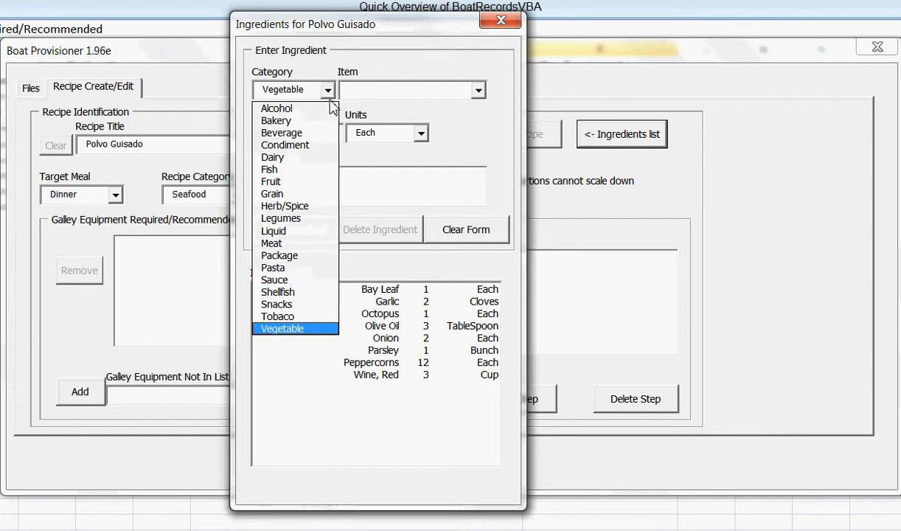
{"action": "left_click", "coordinate": [301, 281]}
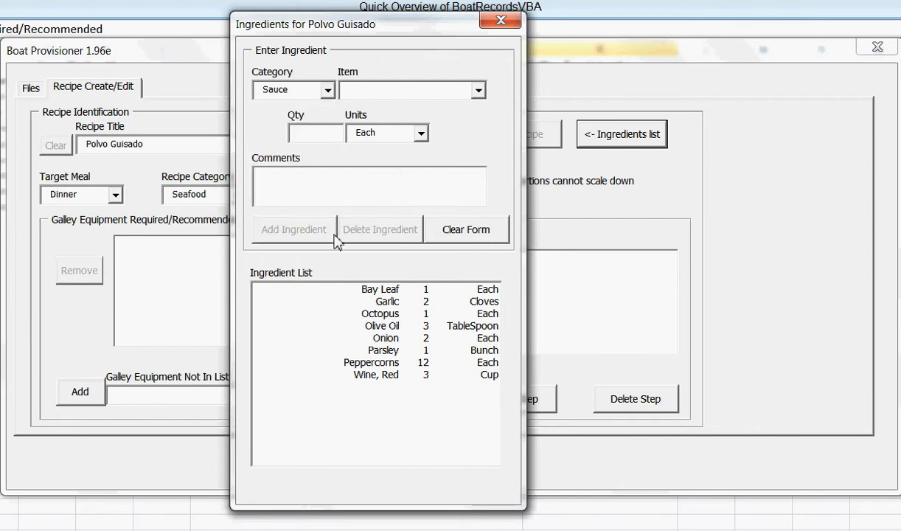
{"action": "left_click", "coordinate": [479, 89]}
{"action": "left_click", "coordinate": [461, 112]}
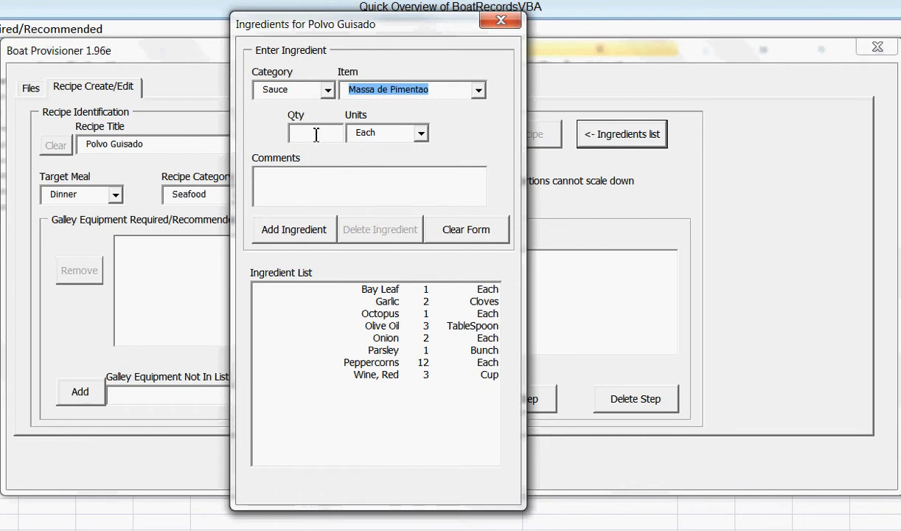
{"action": "left_click", "coordinate": [315, 135]}
{"action": "type", "text": "1"}
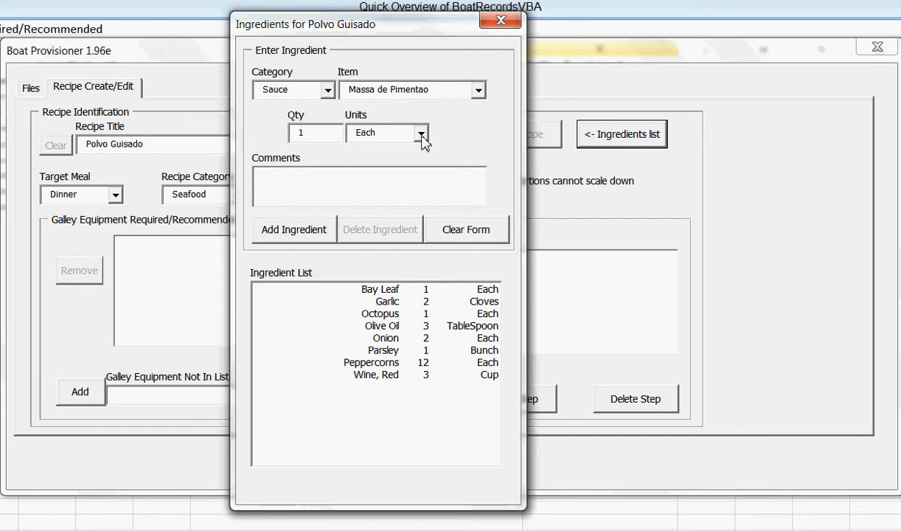
{"action": "left_click", "coordinate": [420, 133]}
{"action": "left_click", "coordinate": [389, 200]}
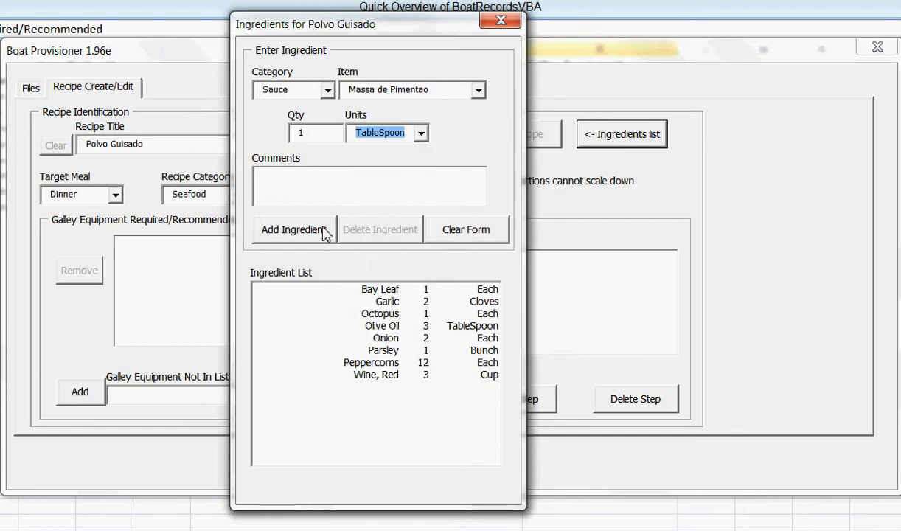
{"action": "left_click", "coordinate": [296, 227]}
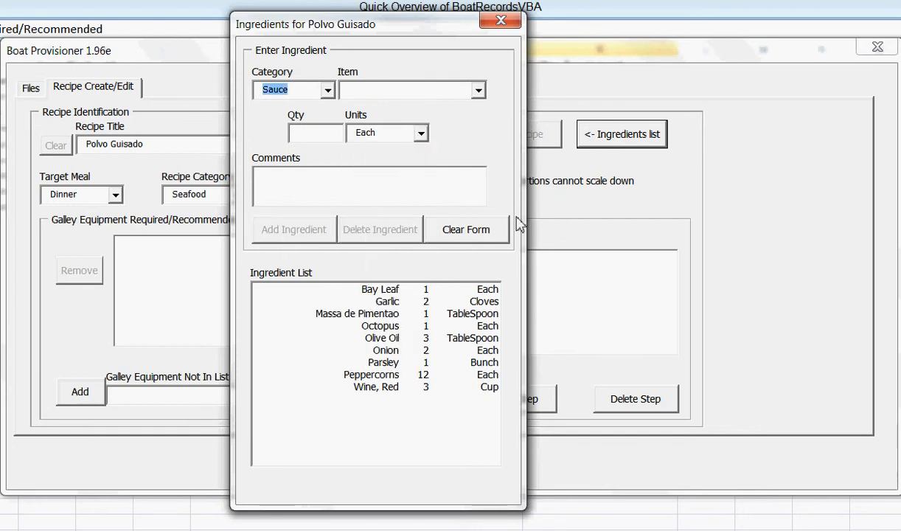
{"action": "left_click", "coordinate": [623, 140]}
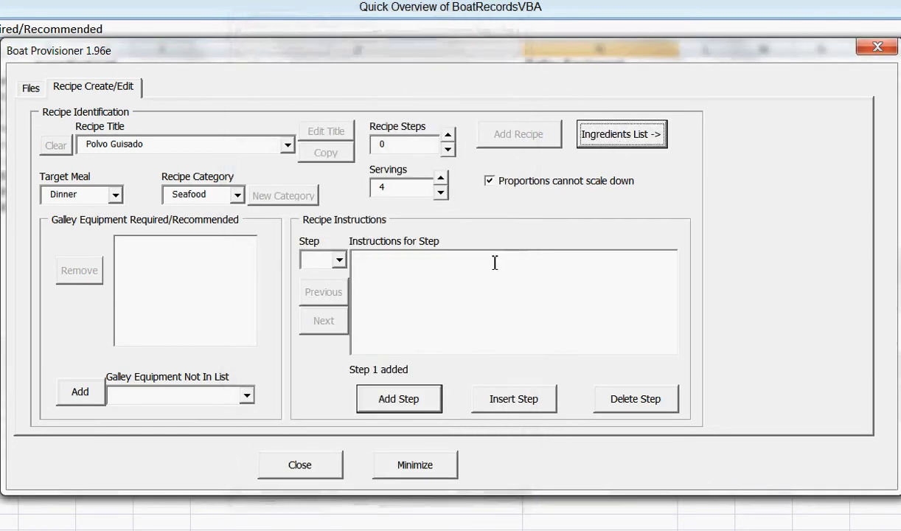
Step: Begin the first recipe instruction with "Rinse octopus, dry and cut into small pieces."
{"action": "left_click", "coordinate": [377, 263]}
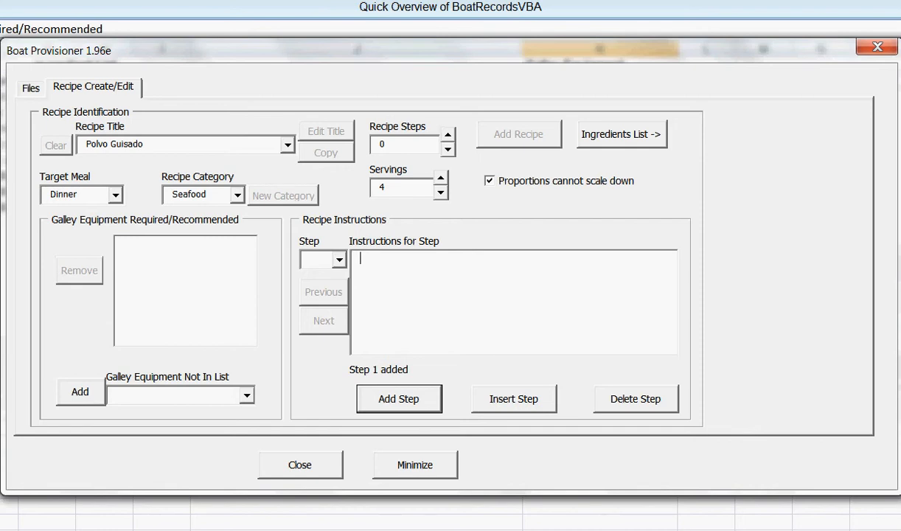
{"action": "type", "text": "Rinse"}
{"action": "key", "text": "BackSpace"}
{"action": "type", "text": "e octopus, dry and "}
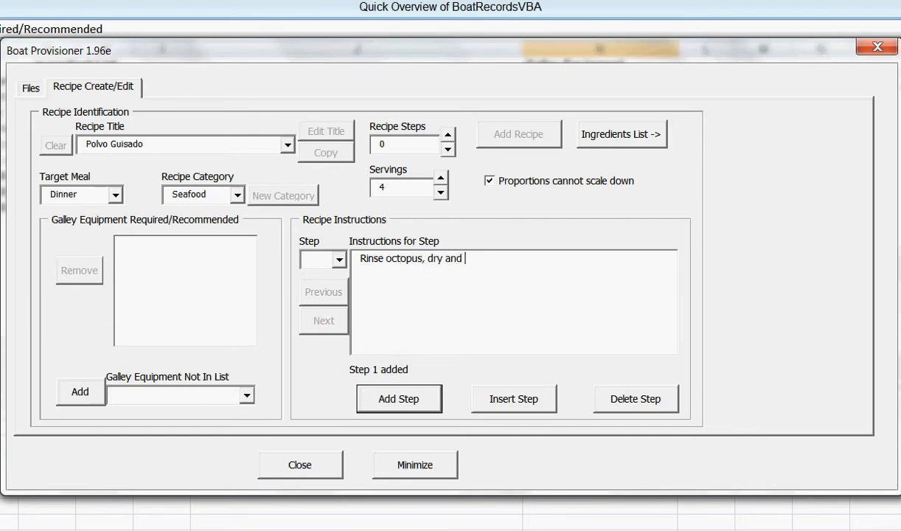
{"action": "type", "text": "cut into mai"}
{"action": "key", "text": "BackSpace"}
{"action": "key", "text": "BackSpace"}
{"action": "key", "text": "BackSpace"}
{"action": "type", "text": "sa"}
{"action": "key", "text": "BackSpace"}
{"action": "type", "text": "mall pied"}
{"action": "type", "text": "es"}
{"action": "key", "text": "BackSpace"}
{"action": "key", "text": "BackSpace"}
{"action": "key", "text": "BackSpace"}
{"action": "type", "text": "ces. "}
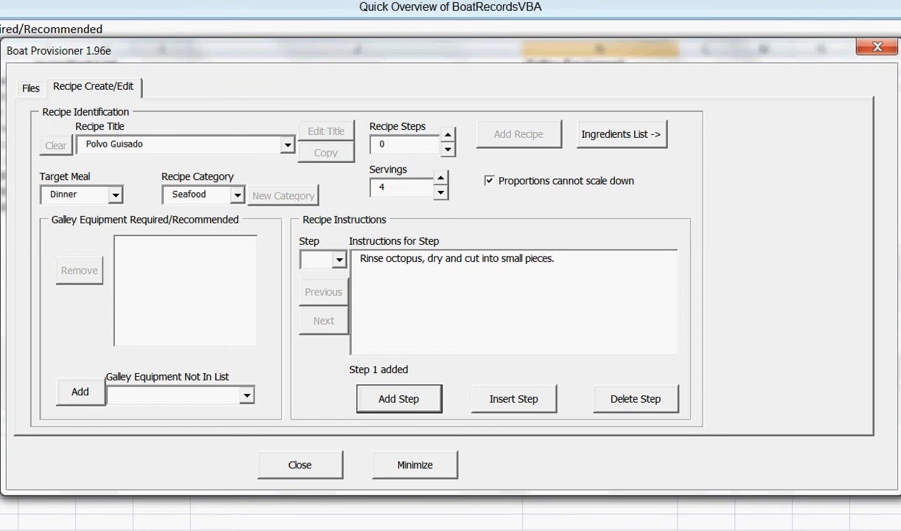
Step: Extend the instruction with "Put oil into pan over medium high heat. Add onions and garlic to pan. Sautee until translucent."
{"action": "type", "text": " Put  oil into pan"}
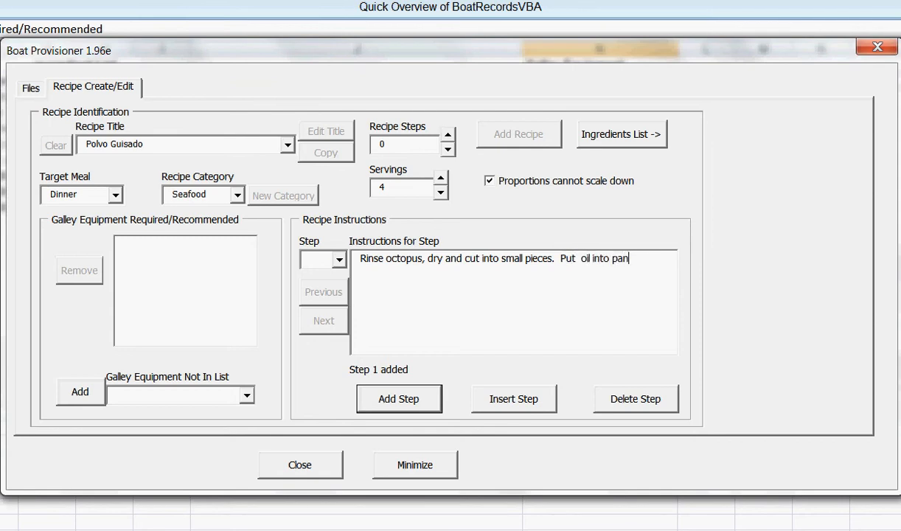
{"action": "type", "text": " over medium high heat.  A"}
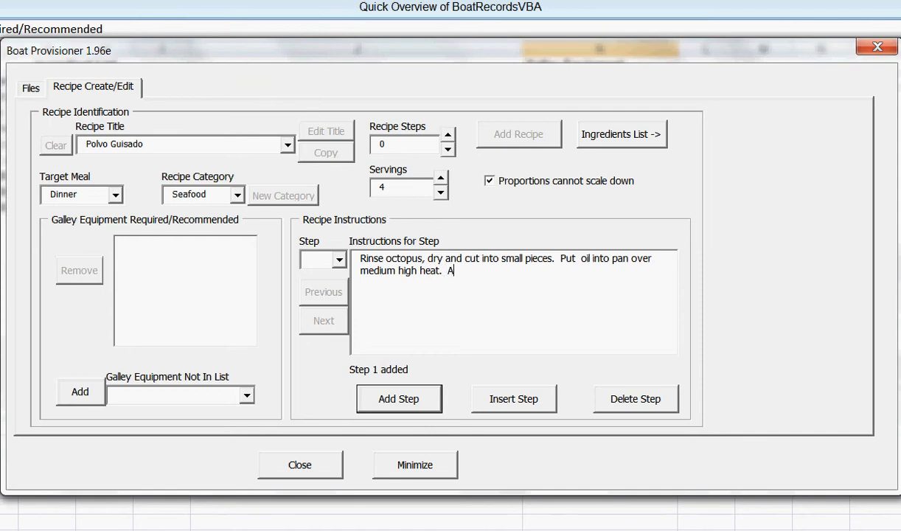
{"action": "type", "text": "dd onions and garlic to pan."}
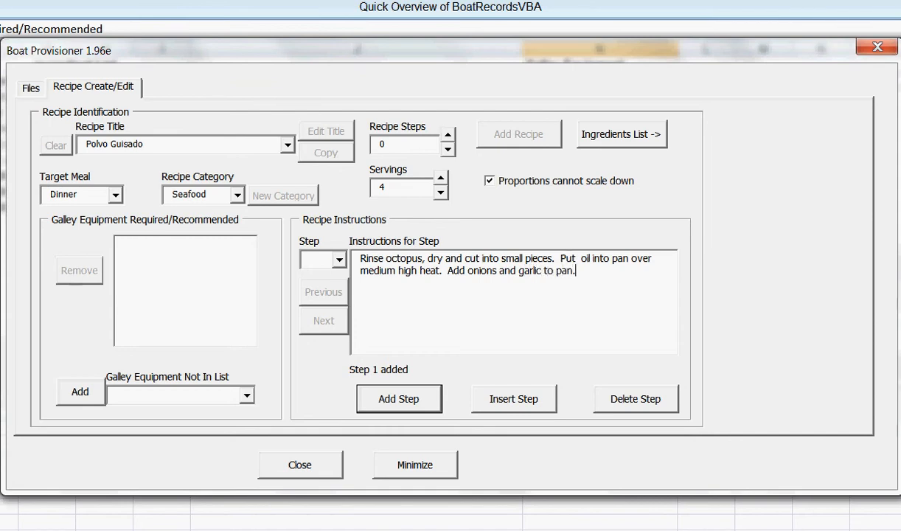
{"action": "type", "text": "  Sau"}
{"action": "type", "text": "tee until trans"}
{"action": "type", "text": "lucent."}
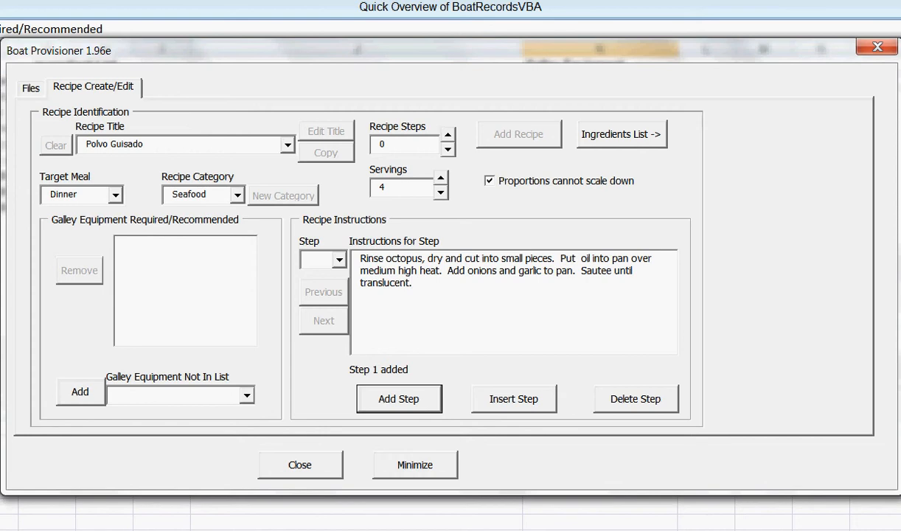
Step: Finish the instruction with "Add octopus pieces, cover, reduce heat to a low simmer." and add it as the recipe's first step
{"action": "type", "text": "  Add octopus piec"}
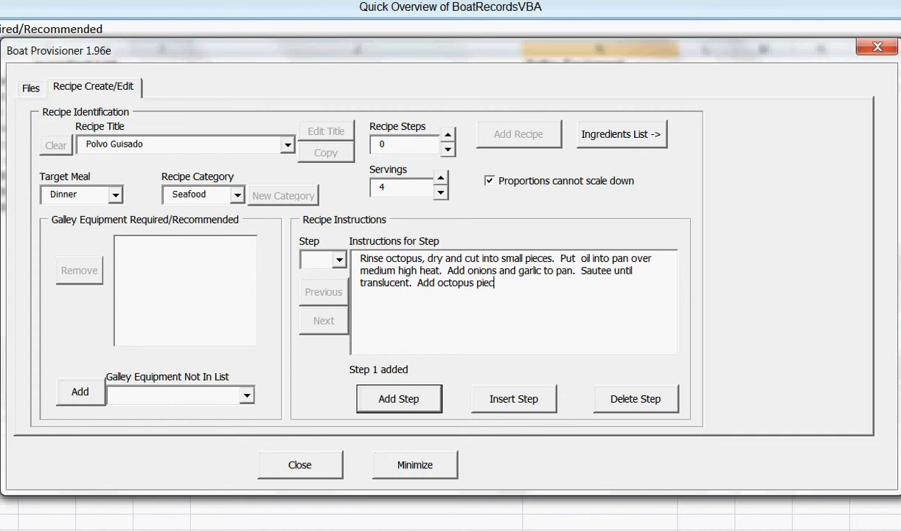
{"action": "type", "text": "es, cover, reduce heat to "}
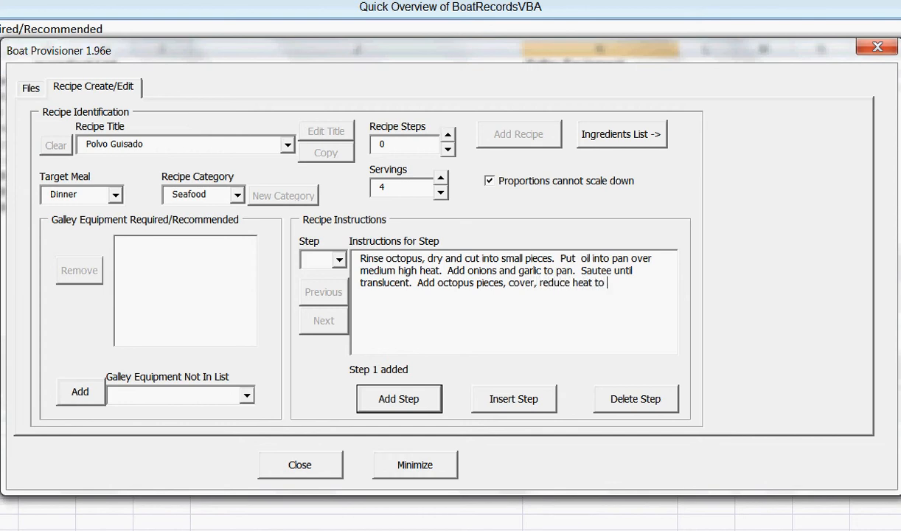
{"action": "type", "text": "a low simmer."}
{"action": "left_click", "coordinate": [406, 399]}
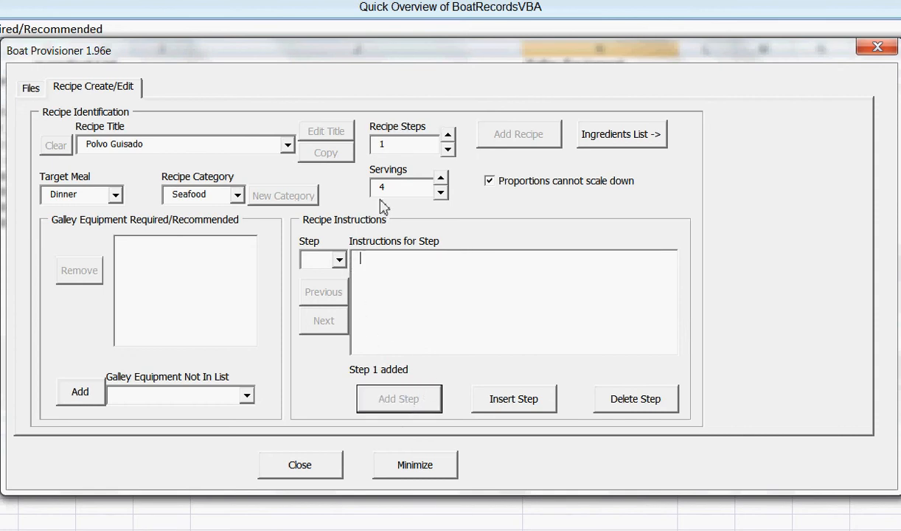
{"action": "left_click", "coordinate": [331, 259]}
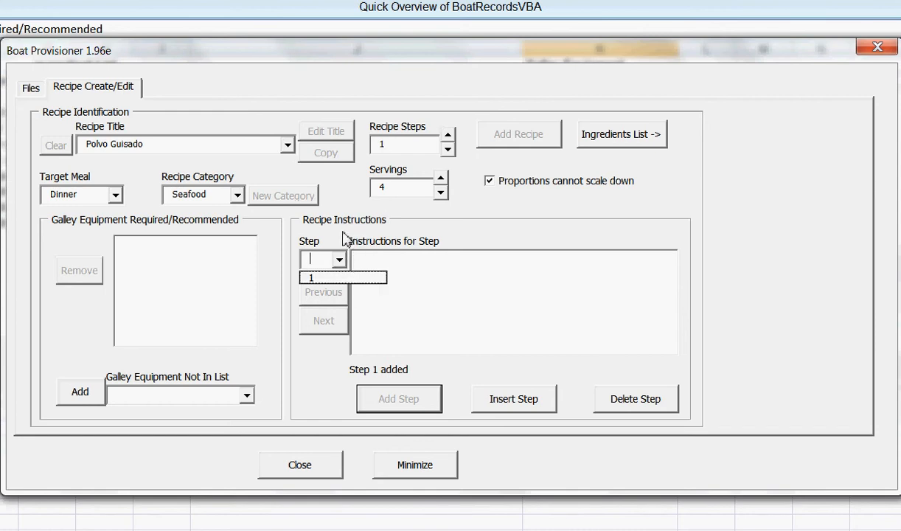
{"action": "left_click", "coordinate": [342, 232]}
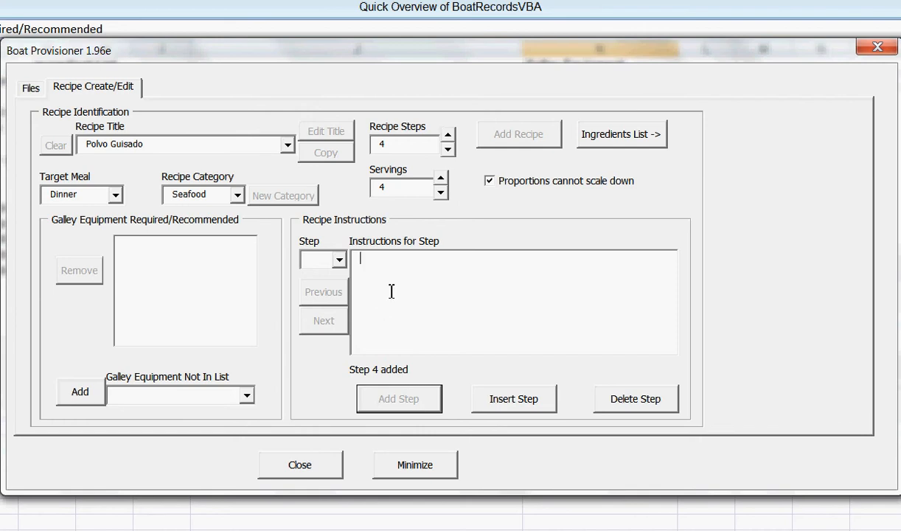
Step: Add "Serve over boiled potatoes or pasta." as the recipe's fifth instruction step
{"action": "type", "text": "Ser"}
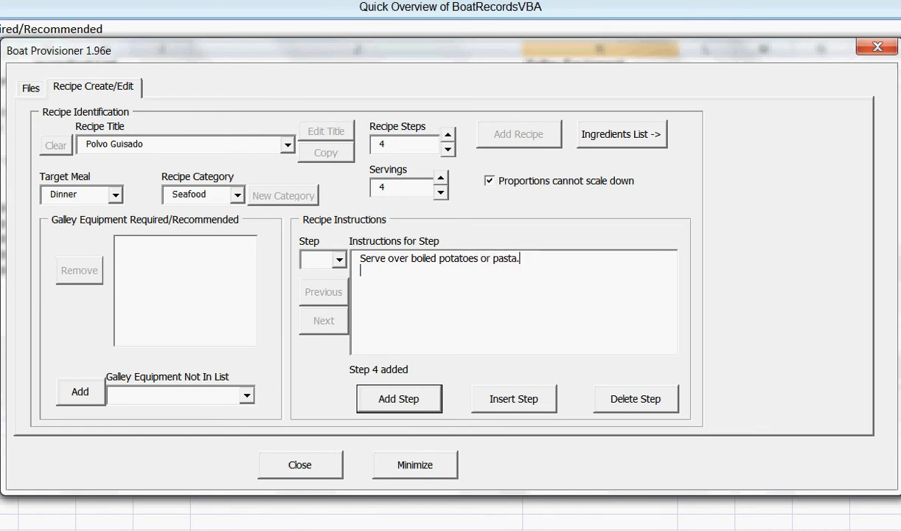
{"action": "left_click", "coordinate": [359, 394]}
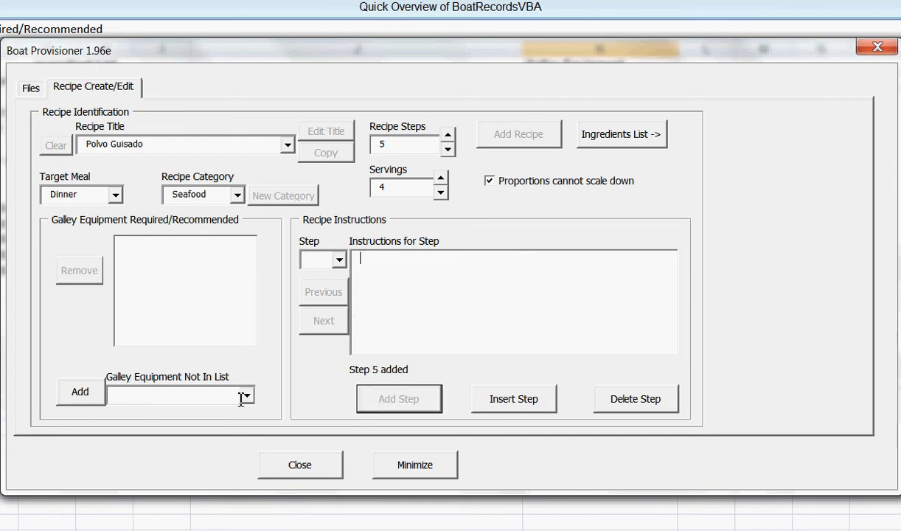
Step: Add "Sautee Pan, 3 qt" to the recipe's required or recommended galley equipment
{"action": "left_click", "coordinate": [246, 395]}
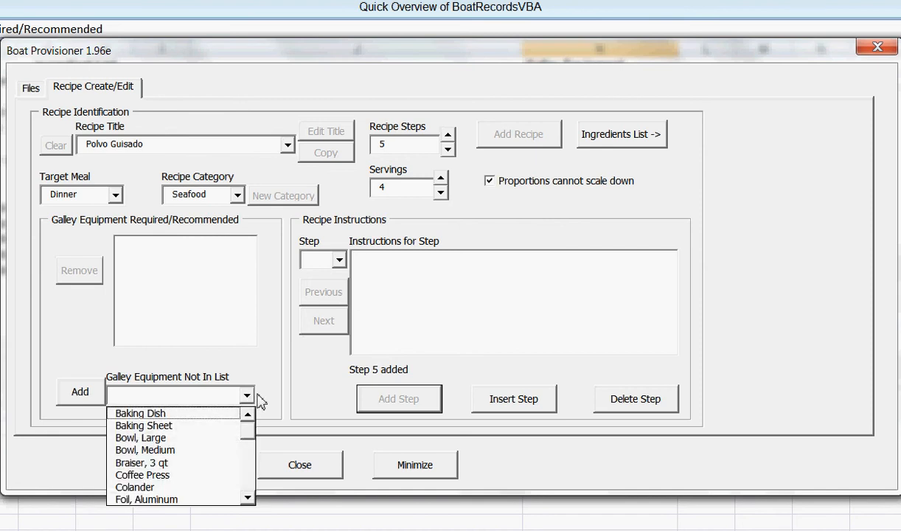
{"action": "left_click_drag", "start_coordinate": [248, 432], "coordinate": [260, 486]}
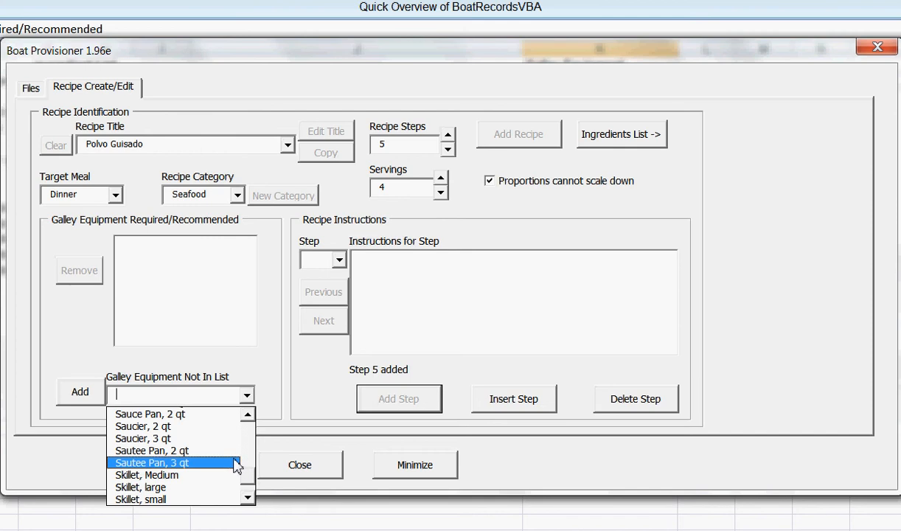
{"action": "left_click", "coordinate": [182, 462]}
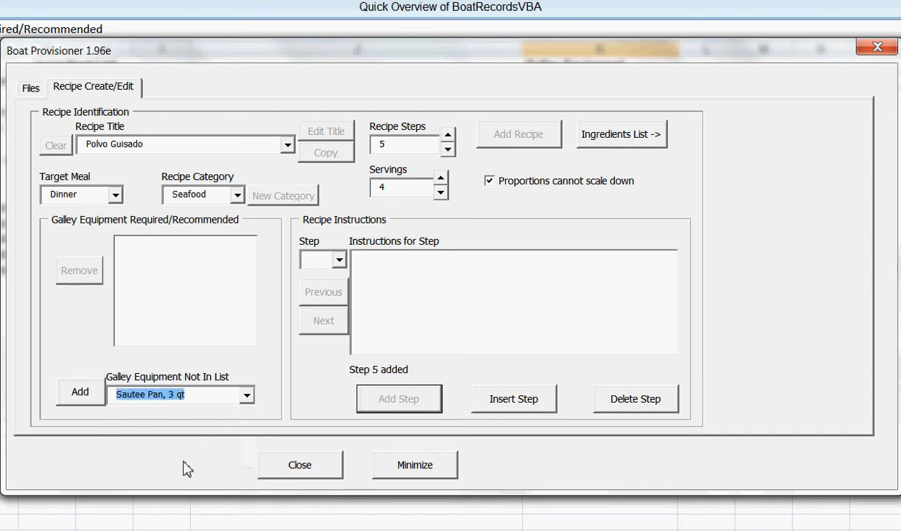
{"action": "left_click", "coordinate": [68, 394]}
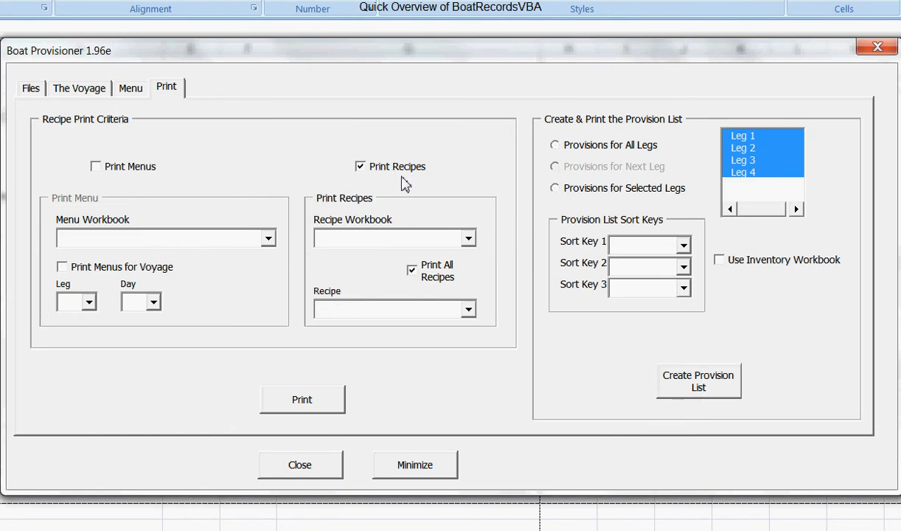
Step: Print the Polvo Guisado recipe from the RecipePortuguese.xlsx workbook and close its print preview
{"action": "left_click", "coordinate": [469, 239]}
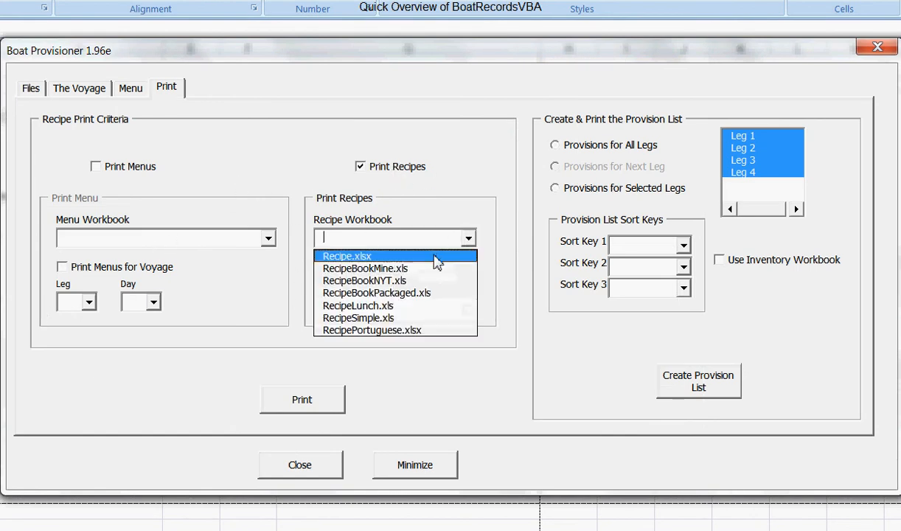
{"action": "left_click", "coordinate": [411, 331]}
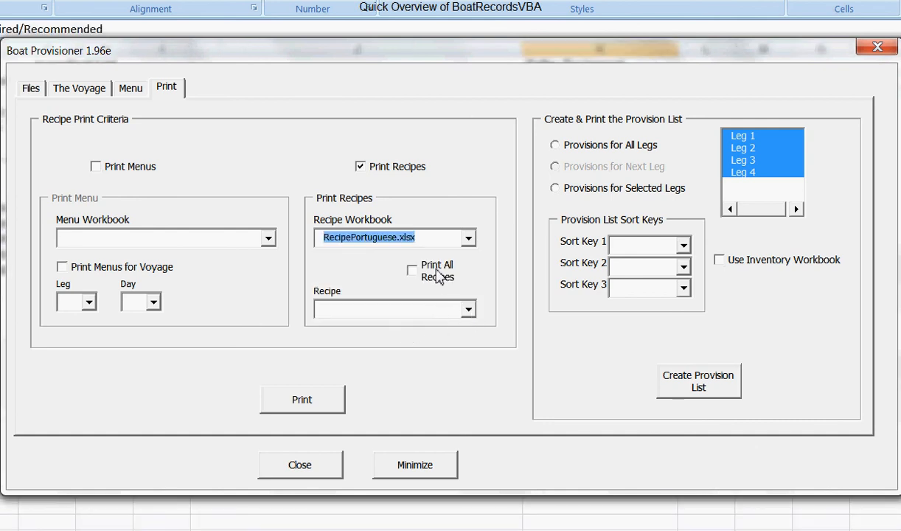
{"action": "left_click", "coordinate": [468, 309]}
{"action": "left_click", "coordinate": [413, 328]}
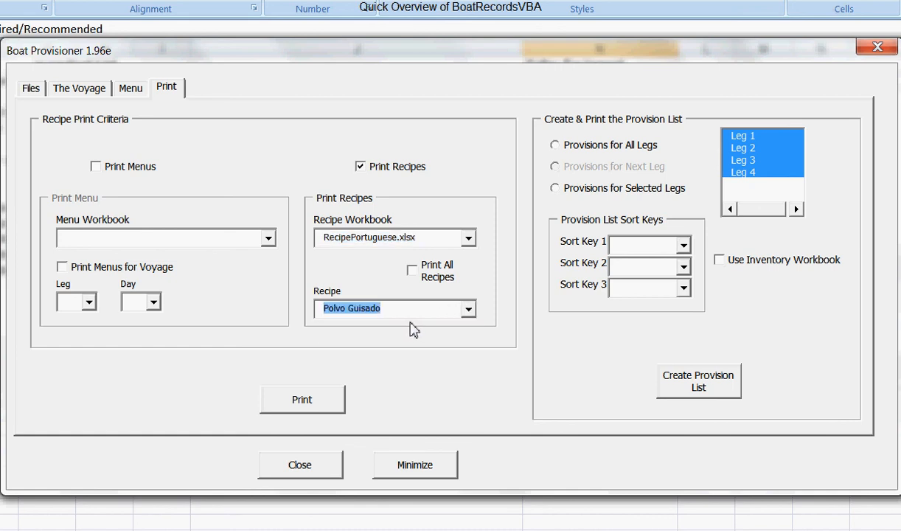
{"action": "left_click", "coordinate": [308, 399]}
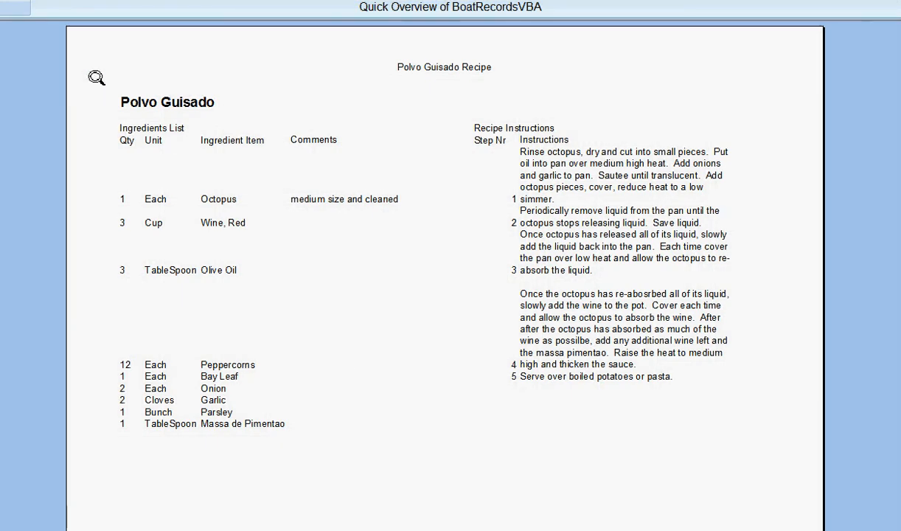
{"action": "left_click", "coordinate": [18, 4]}
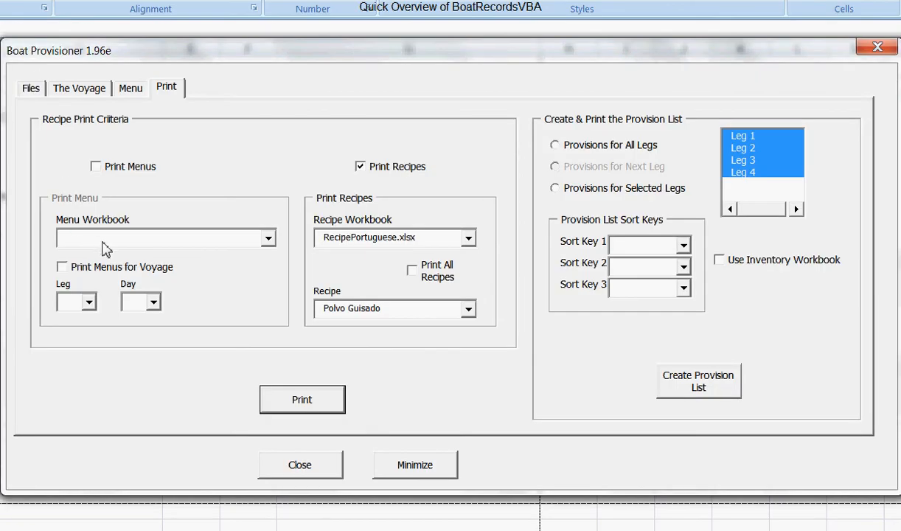